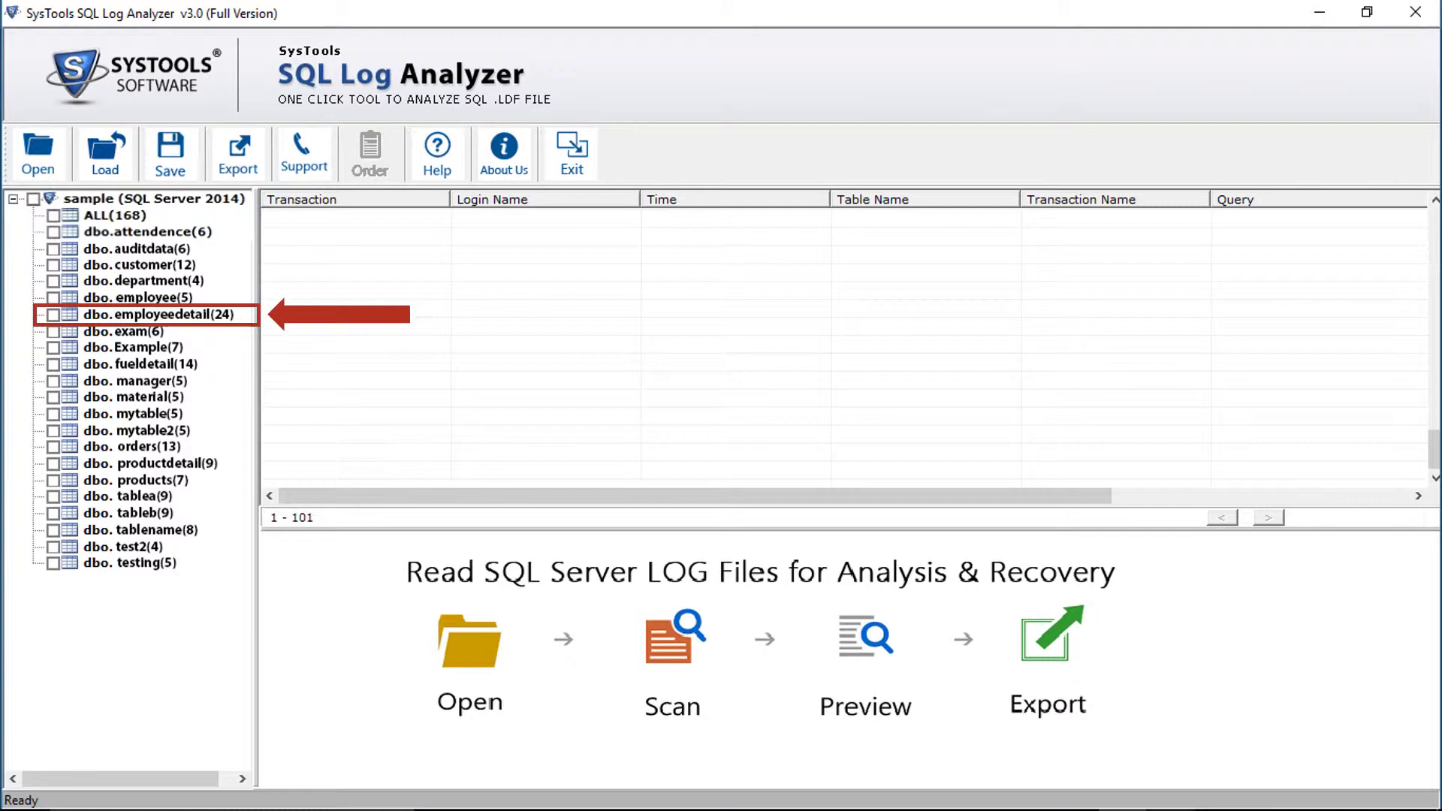
left_click(158, 313)
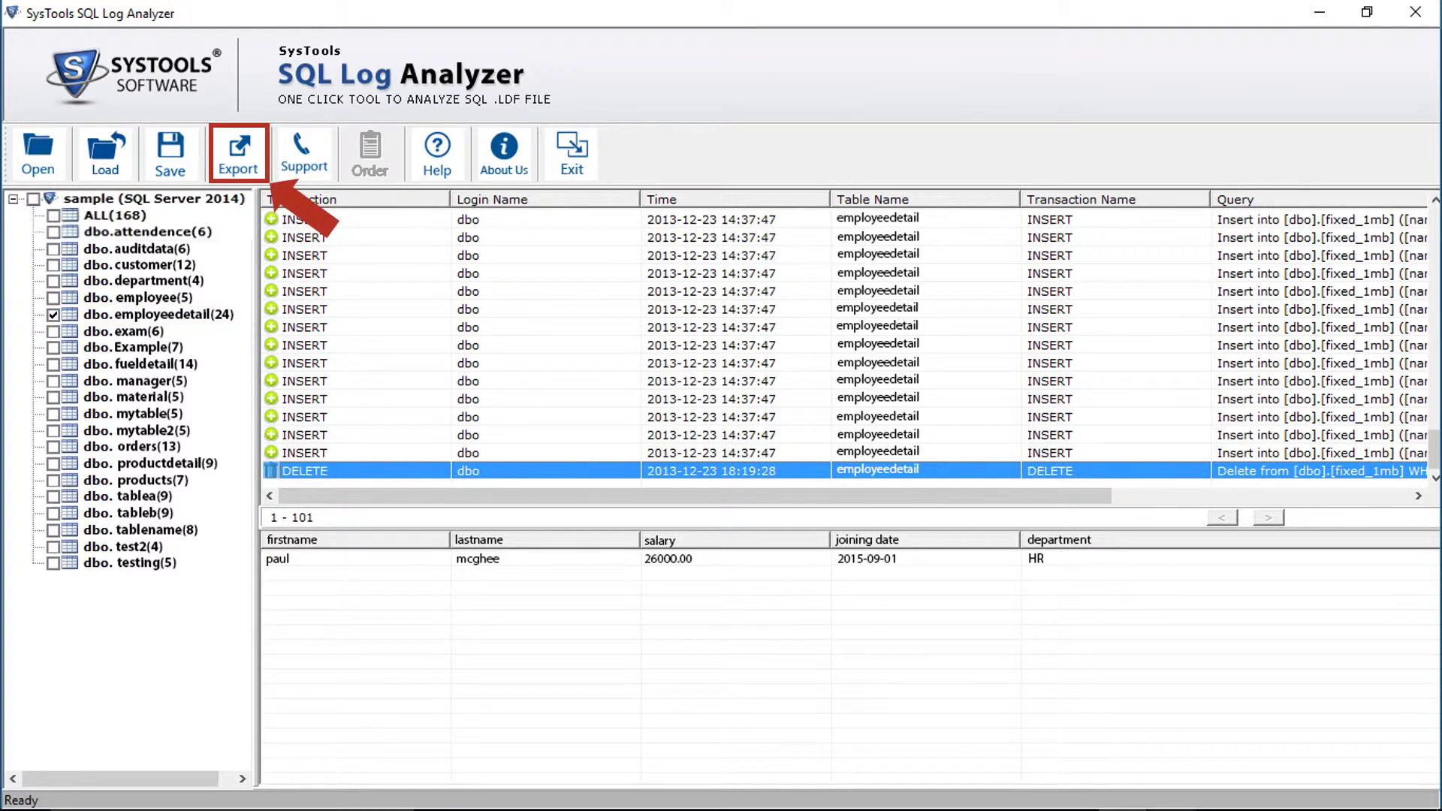
Open the export options and try the SQL Server scripts and CSV output formats.
left_click(238, 151)
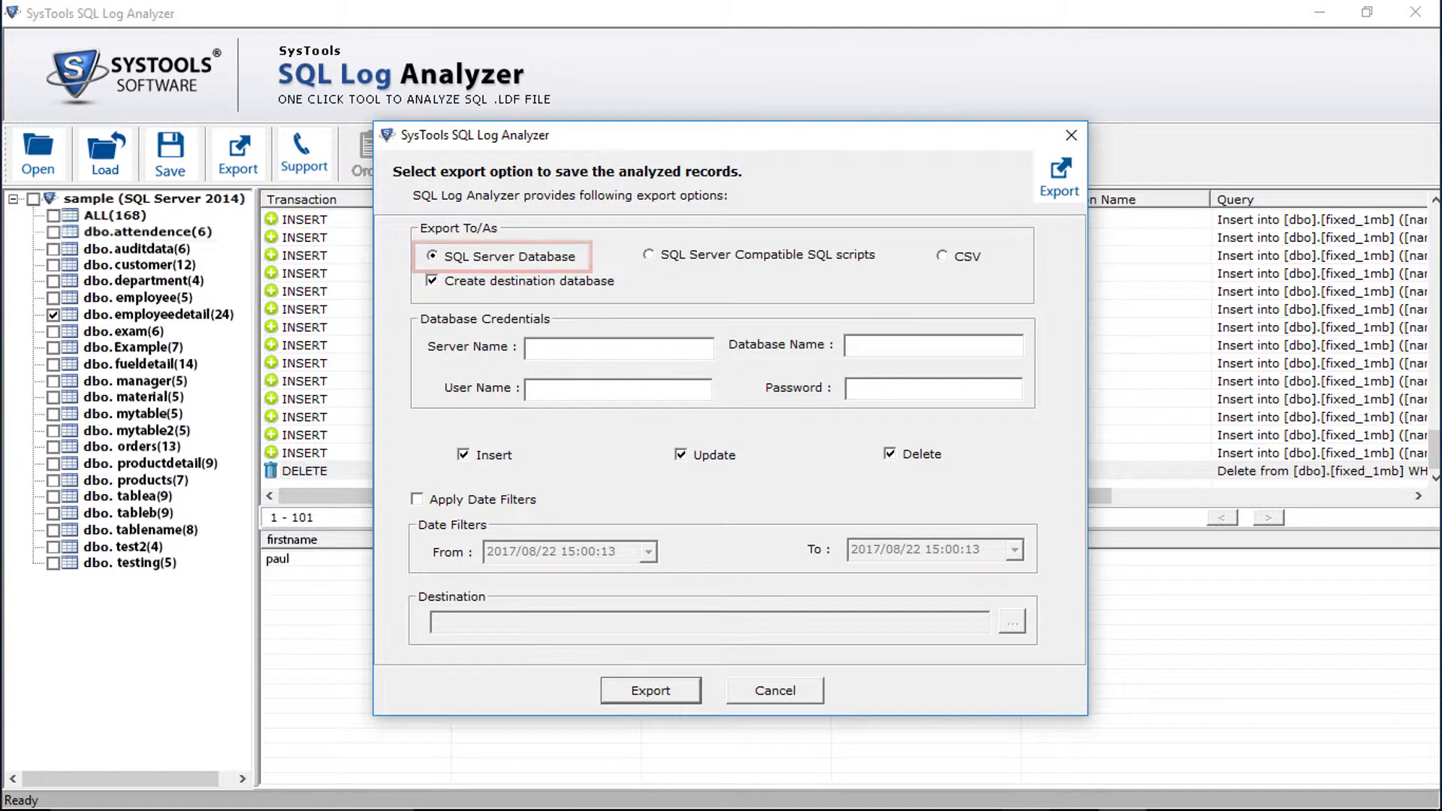
left_click(647, 256)
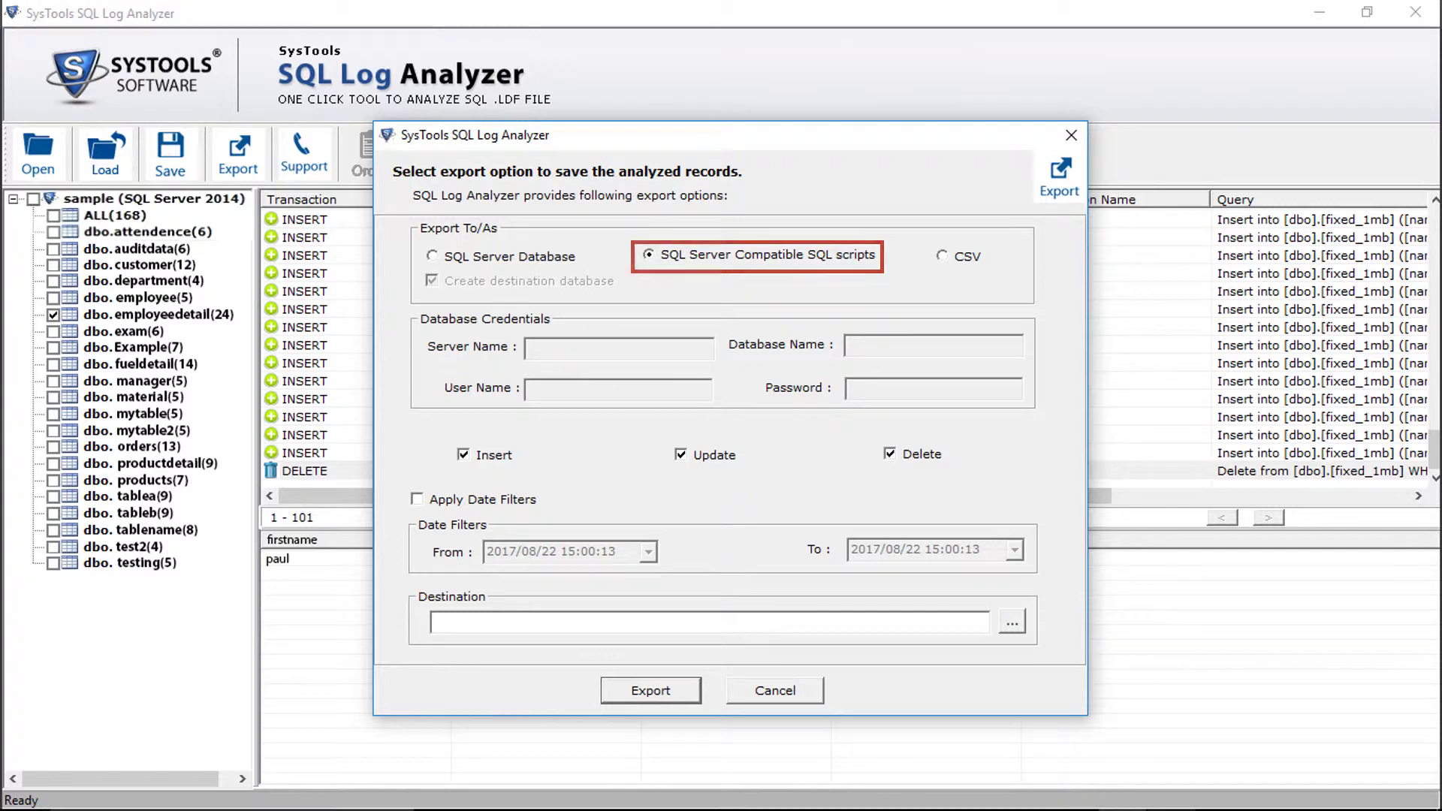
left_click(942, 256)
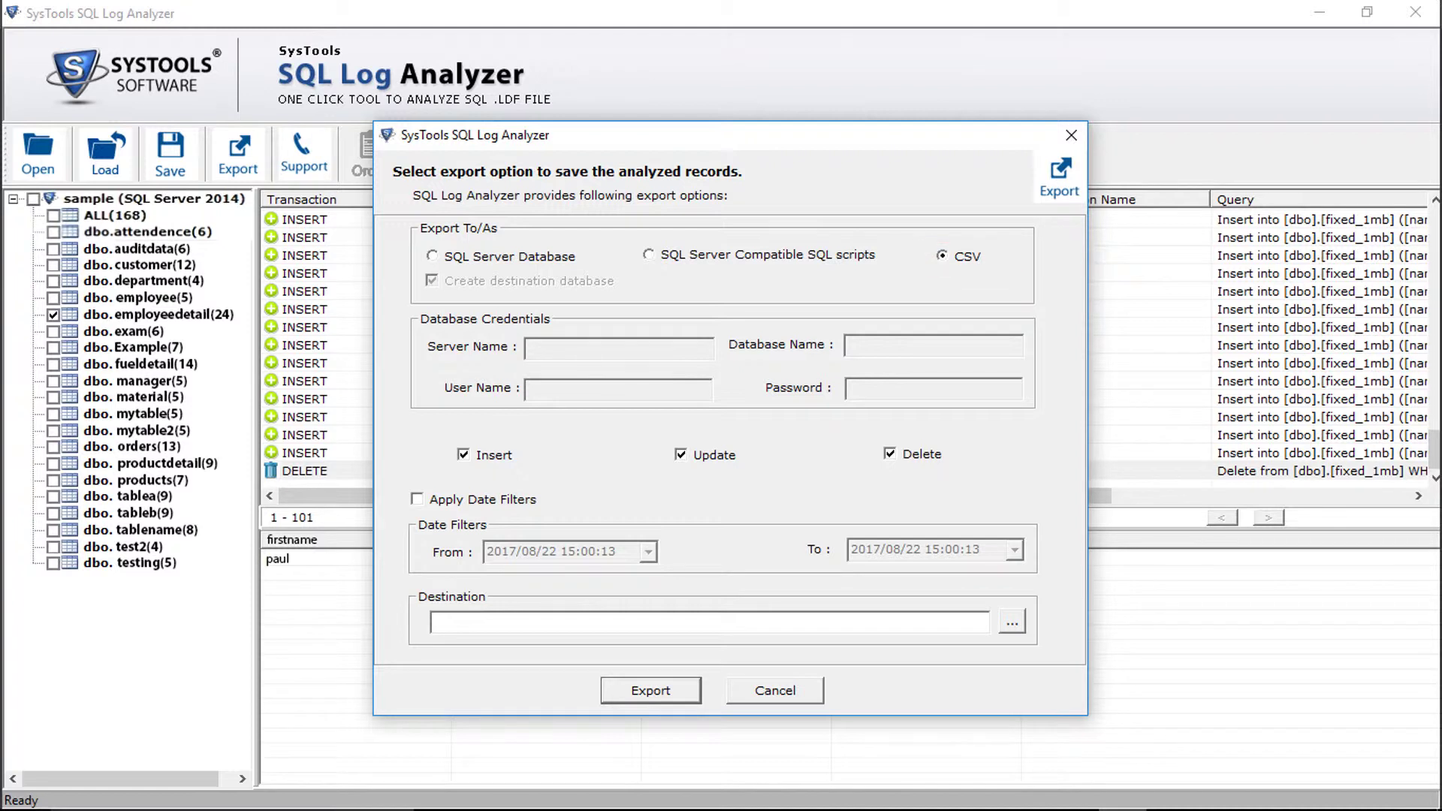
Choose SQL Server Database as the export target.
left_click(431, 256)
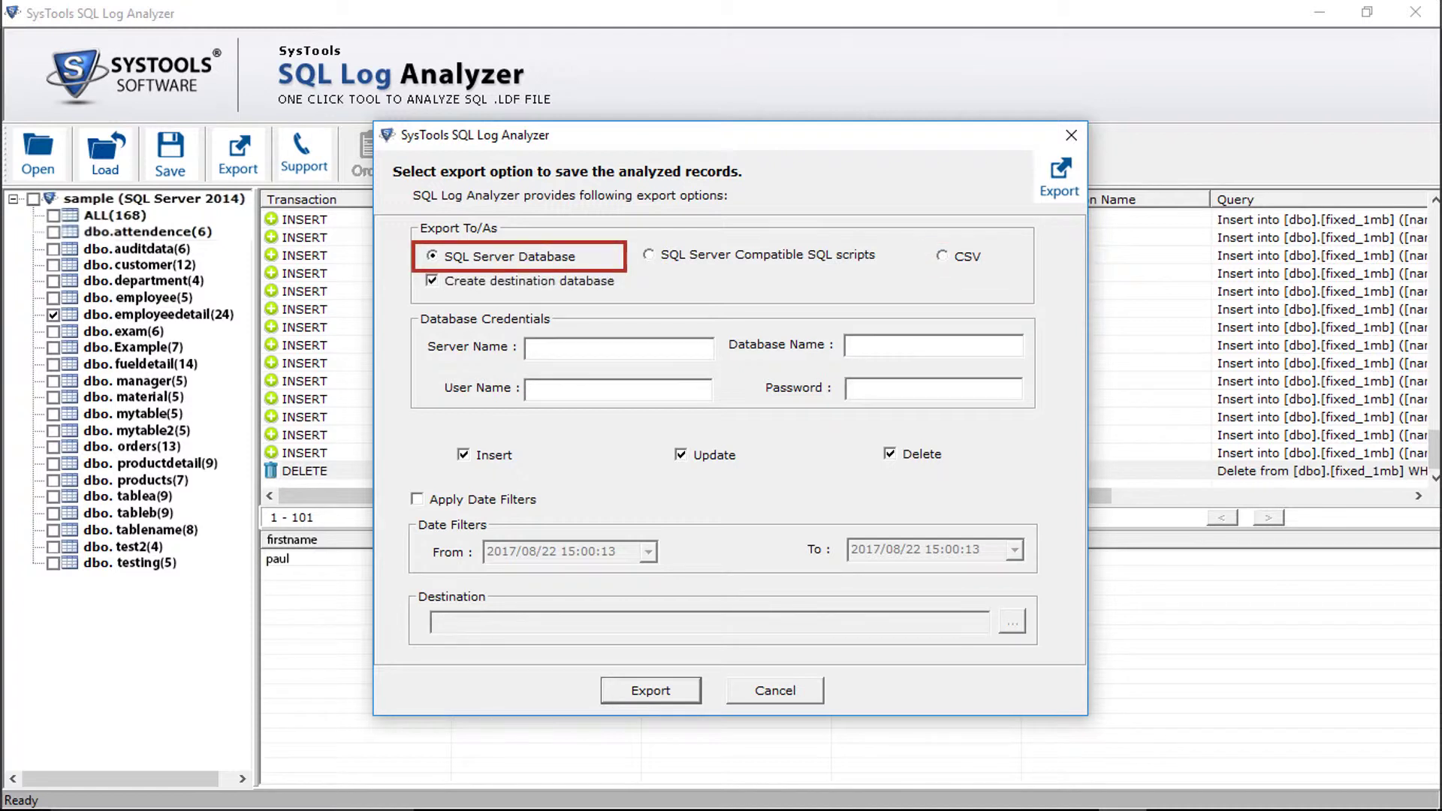